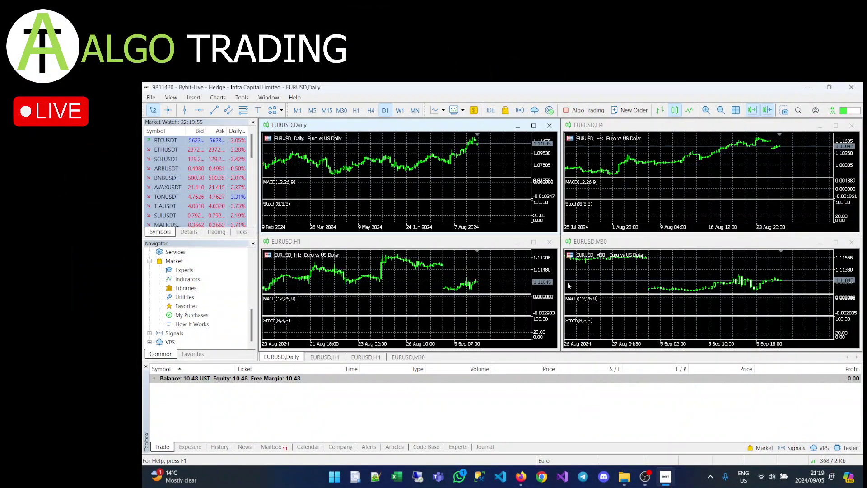
Step: Close the EURUSD Daily, H1, H4 and M30 chart windows
left_click(549, 125)
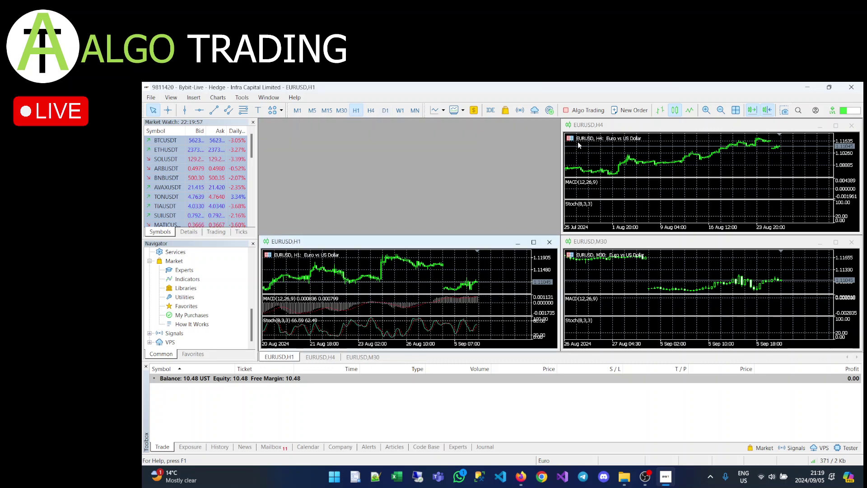
left_click(549, 243)
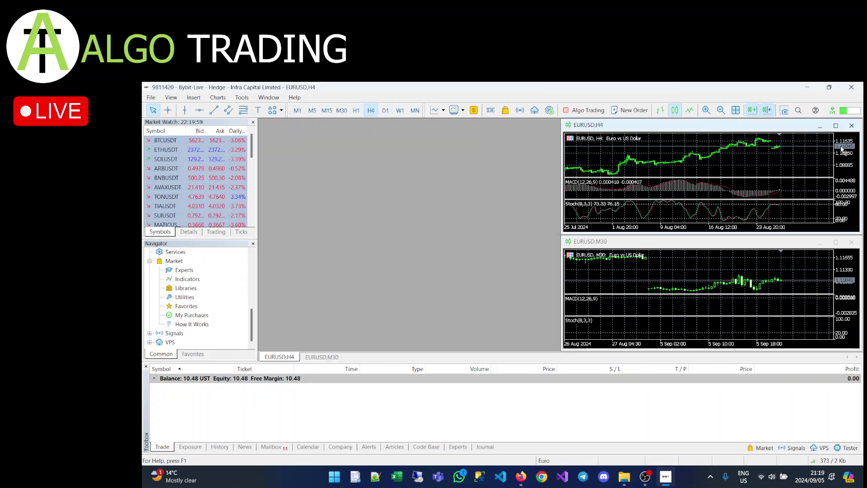
left_click(851, 125)
left_click(851, 242)
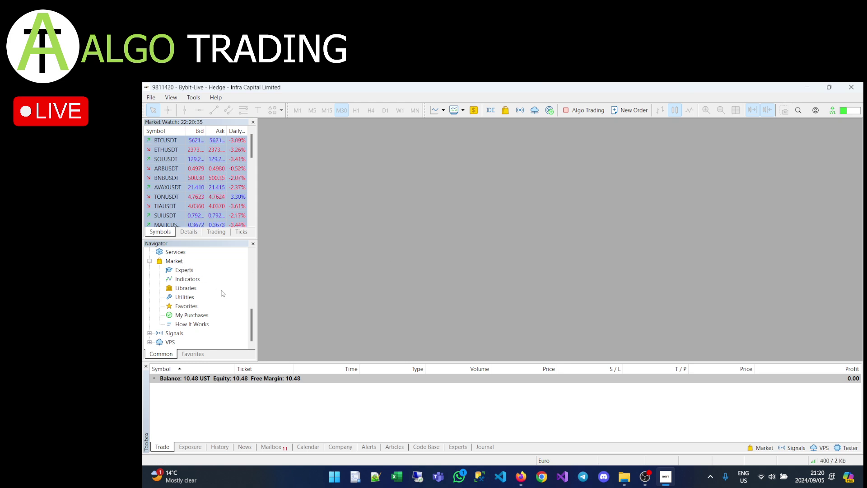
Step: Open Market > Experts from the Navigator and maximize the window listing paid EAs
scroll(223, 294, "up", 7)
scroll(222, 293, "down", 7)
double_click(188, 272)
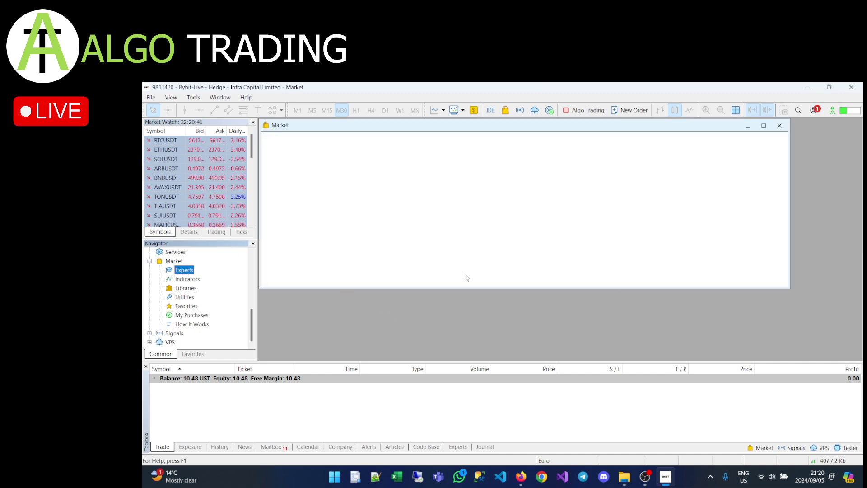
left_click(763, 126)
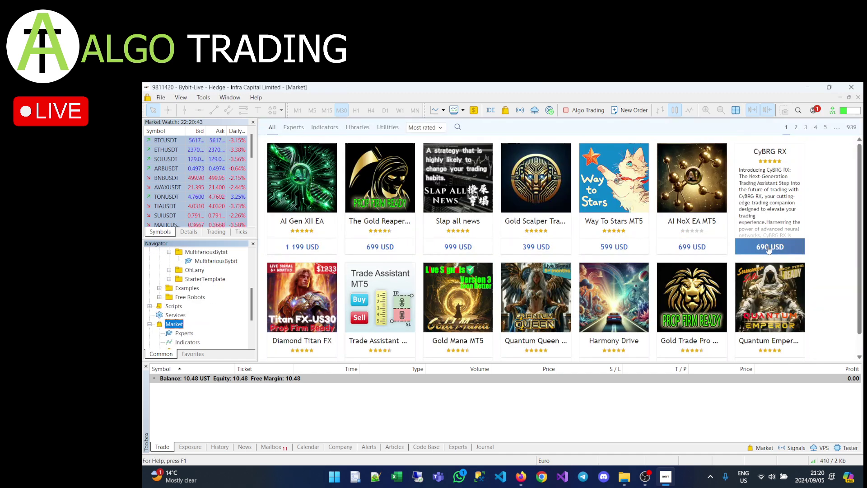
scroll(769, 251, "down", 1)
scroll(769, 251, "up", 1)
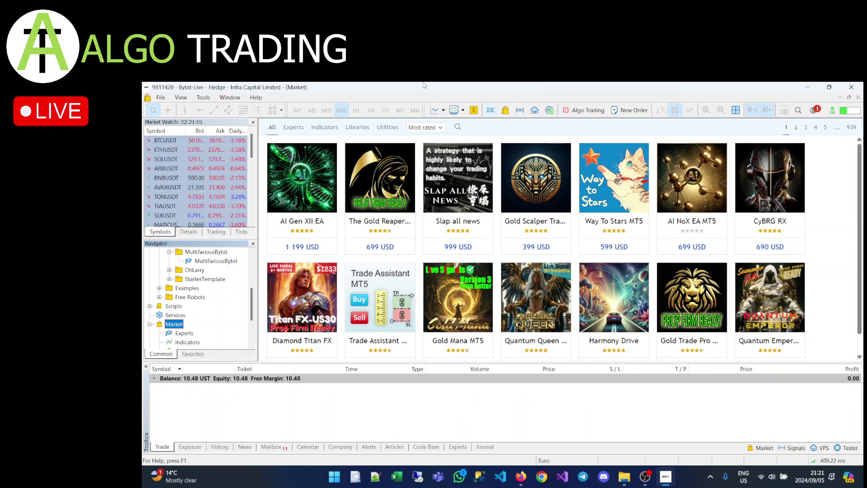
left_click(457, 128)
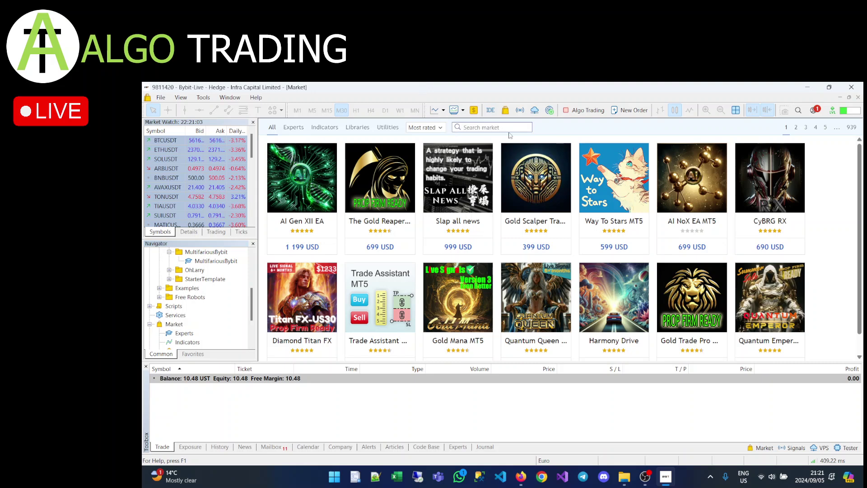
type("bybit")
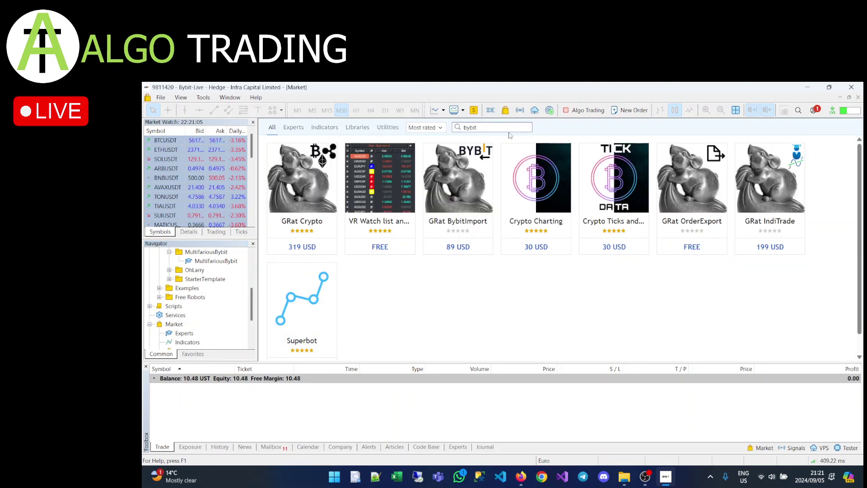
mouse_move(483, 190)
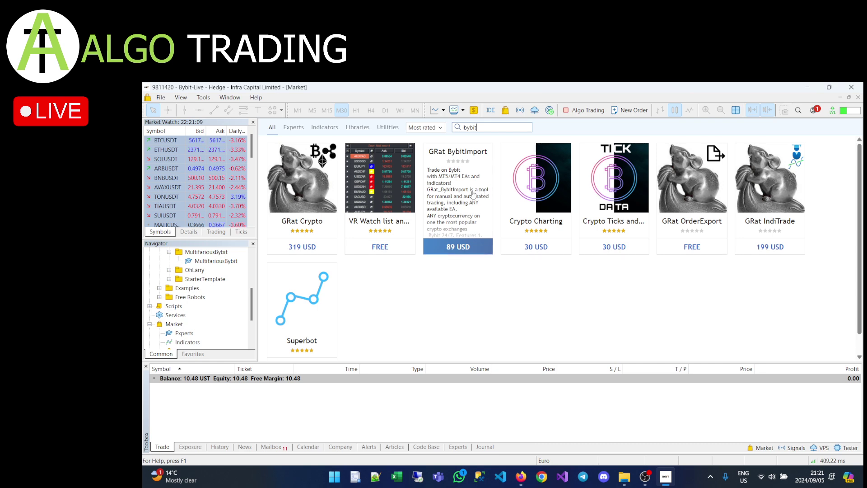
mouse_move(379, 217)
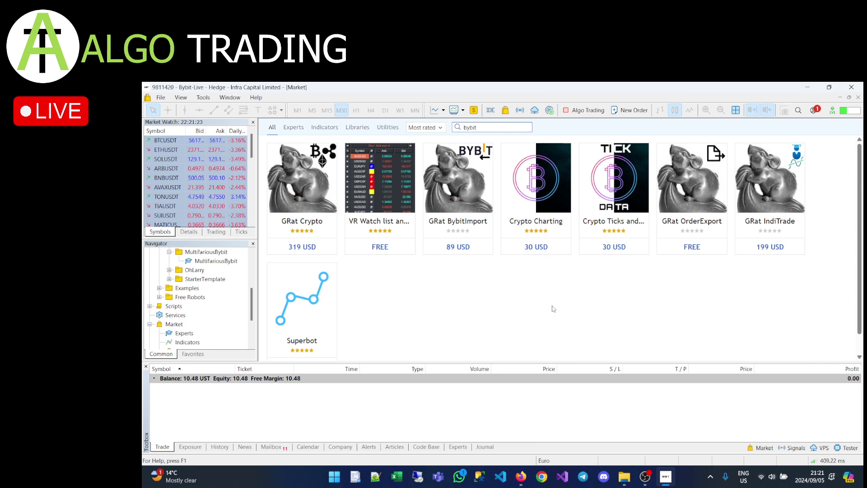
key("BackSpace")
key("BackSpace")
key("BackSpace")
key("BackSpace")
key("BackSpace")
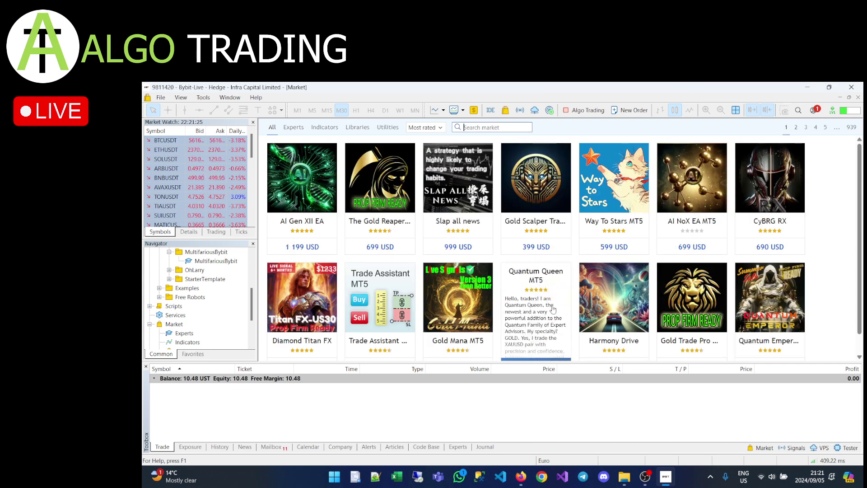
Step: Look over the AI Gen XII EA page and MQL5 account panel, then close the Market window
left_click(310, 198)
scroll(560, 274, "down", 1)
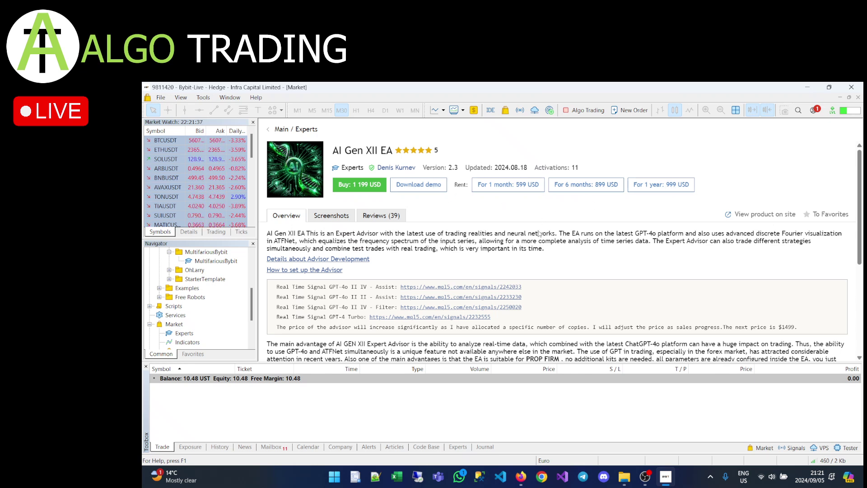
left_click(816, 111)
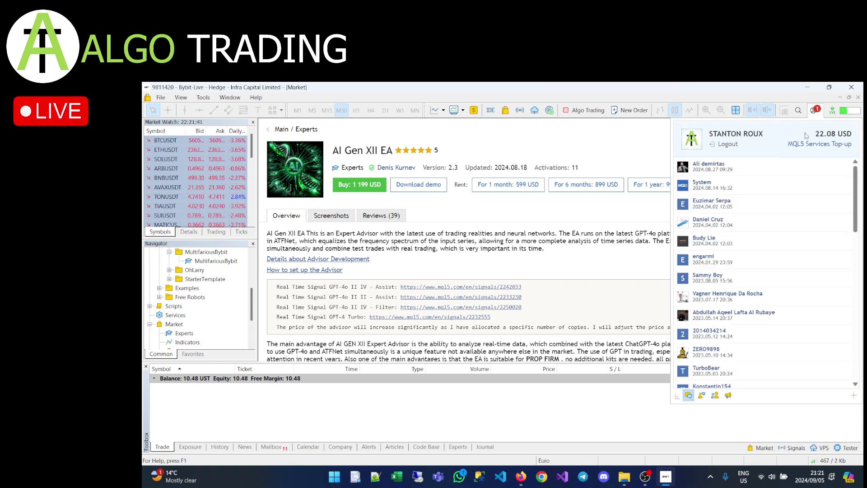
left_click(816, 110)
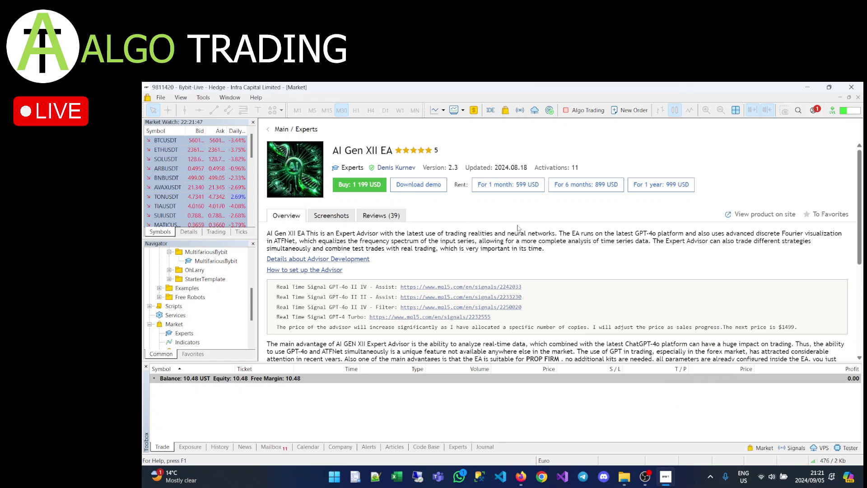
left_click(858, 98)
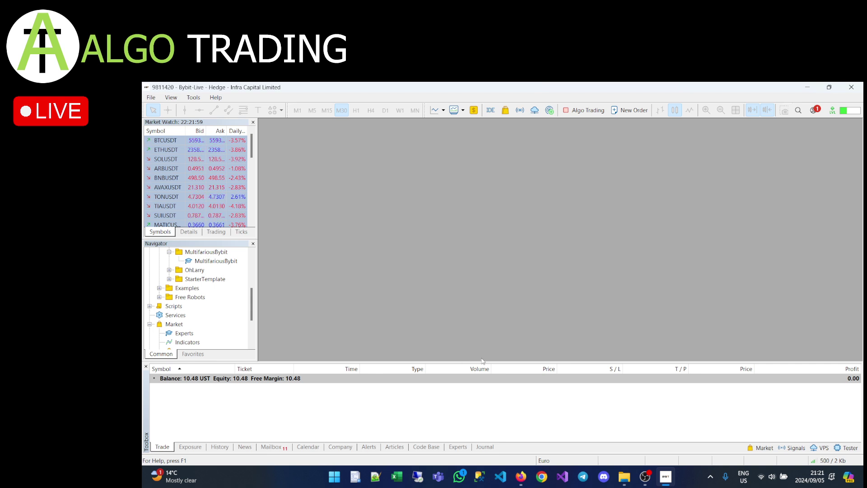
Step: Bring up the Firefox Algotrading shop page listing Multifarious BYBIT at $49.00
left_click(521, 476)
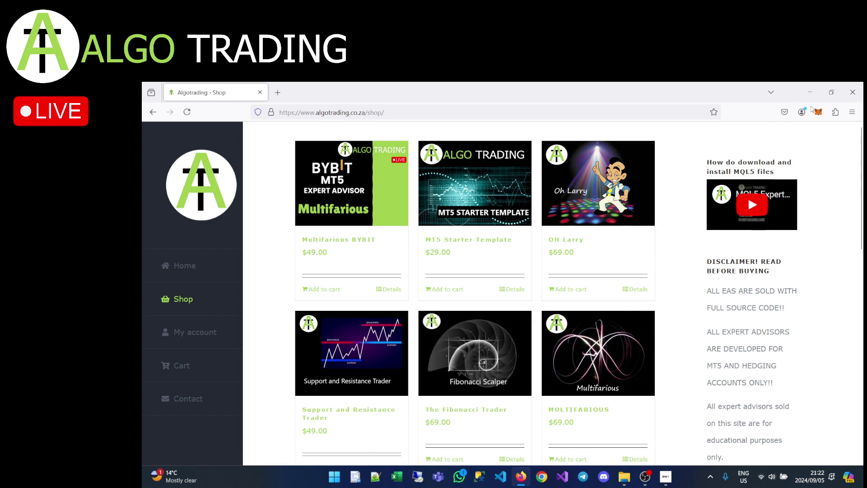
Step: Minimize Firefox and open the extracted MultifariousBybit folder in Downloads\Bybit
left_click(811, 92)
left_click(622, 480)
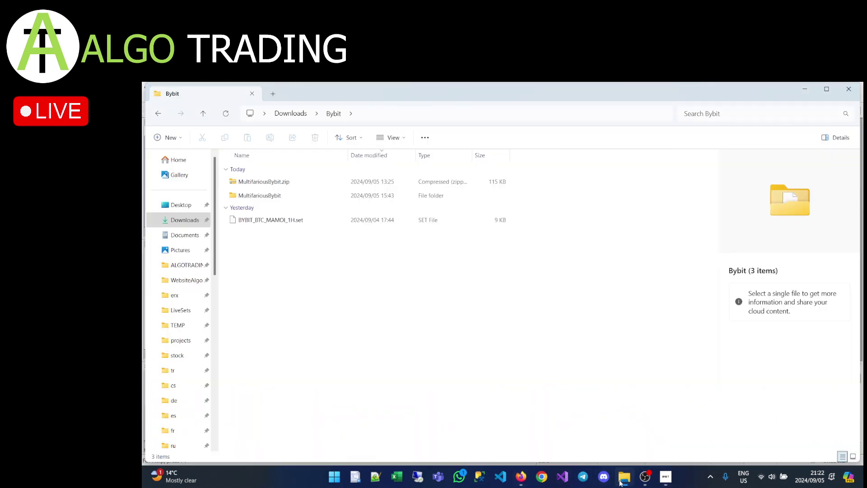
left_click(283, 183)
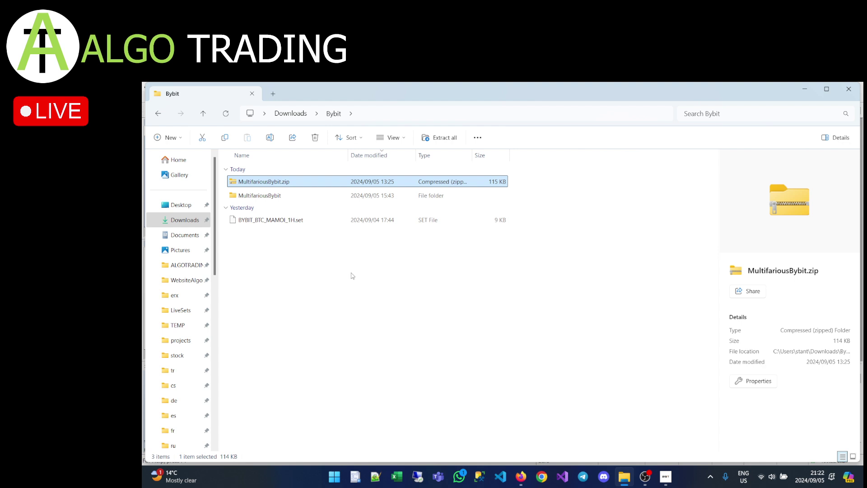
left_click(280, 198)
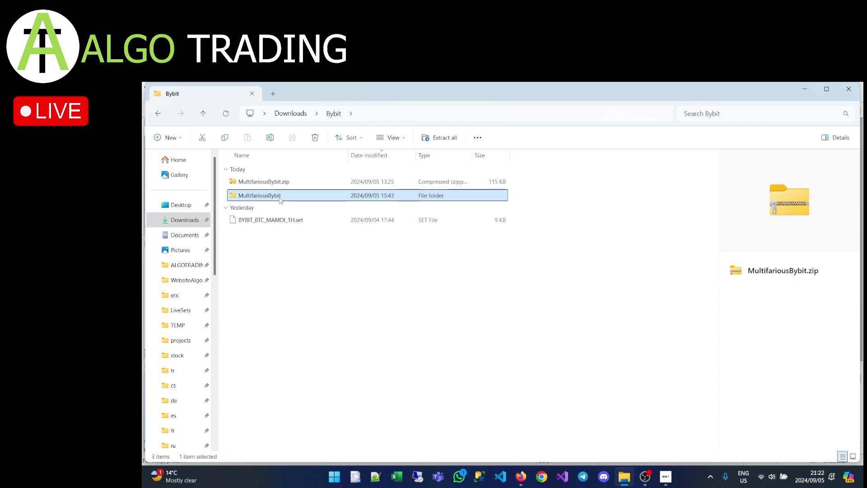
double_click(280, 196)
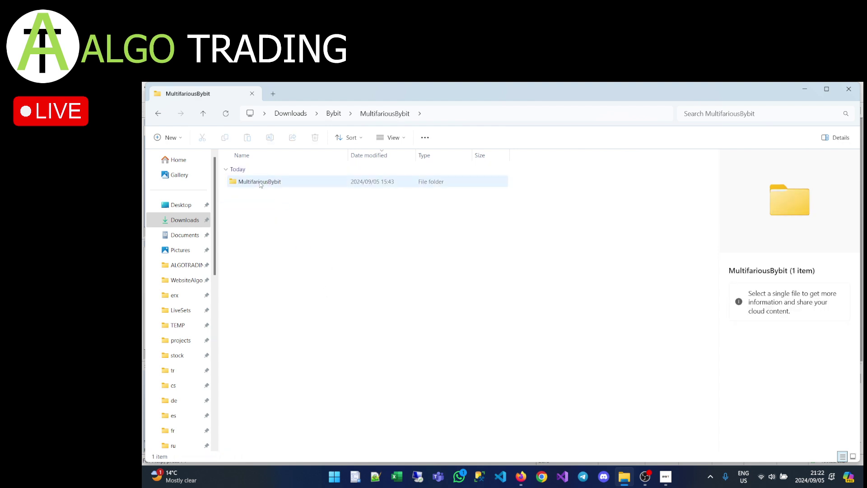
Step: Open the nested MultifariousBybit folder and select both MultifariousBybit.ex5 and MultifariousBybit.mq5
double_click(260, 183)
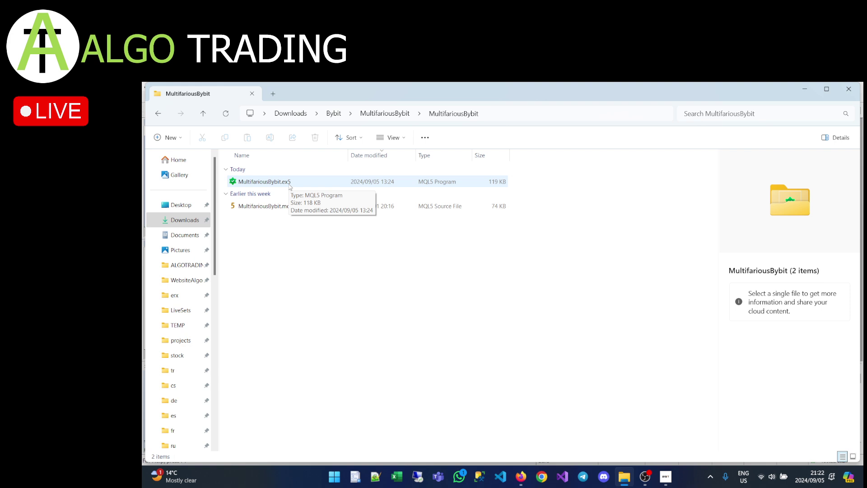
left_click(277, 209)
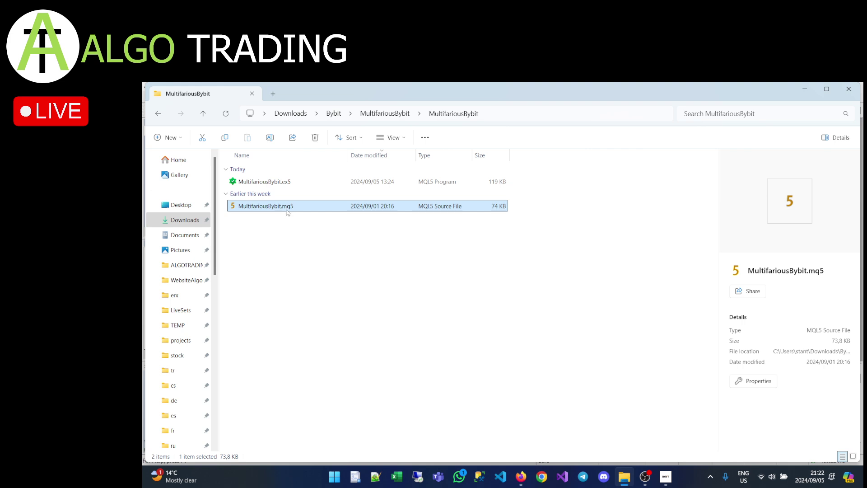
left_click(283, 247)
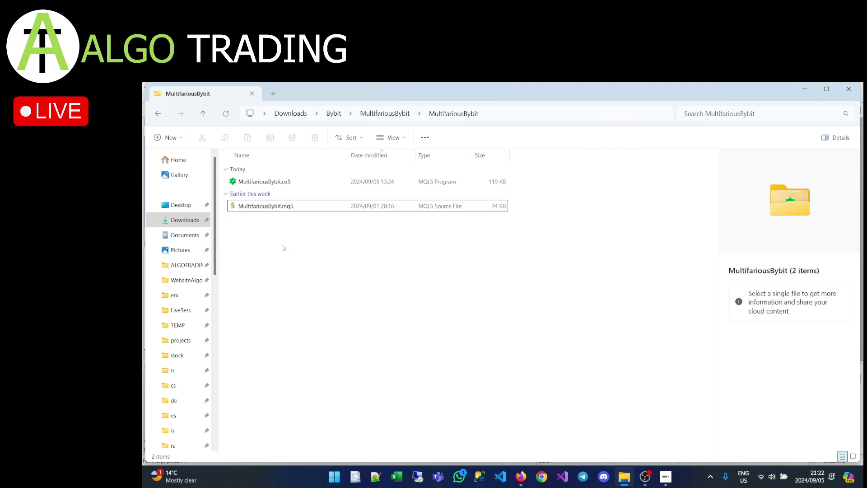
key("ctrl+a")
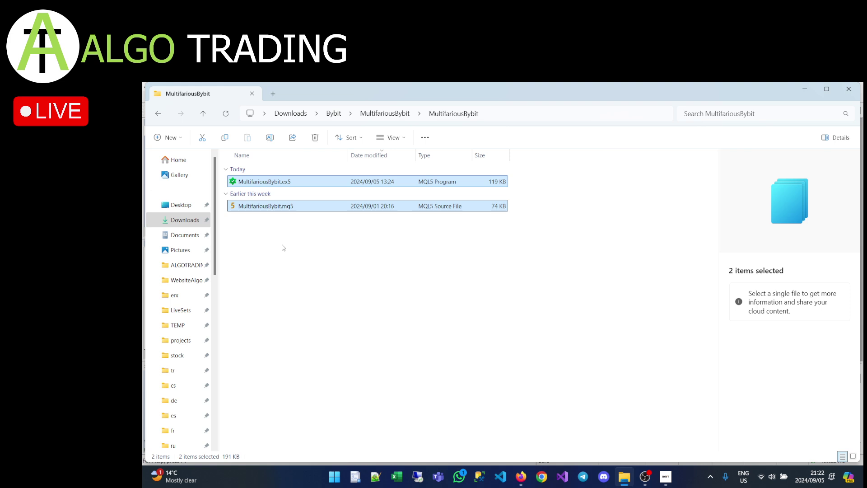
Step: Open MetaTrader's data folder and navigate to the empty MQL5\Experts\bybit\MultifariousBybit folder
left_click(665, 476)
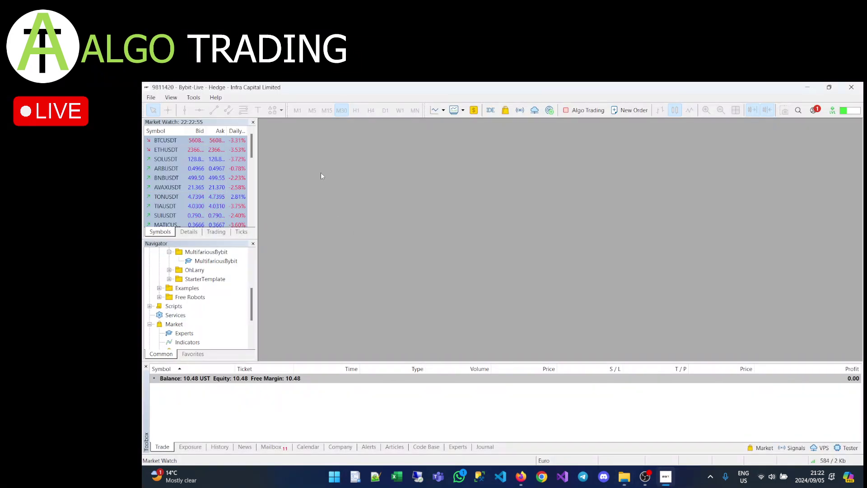
left_click(151, 97)
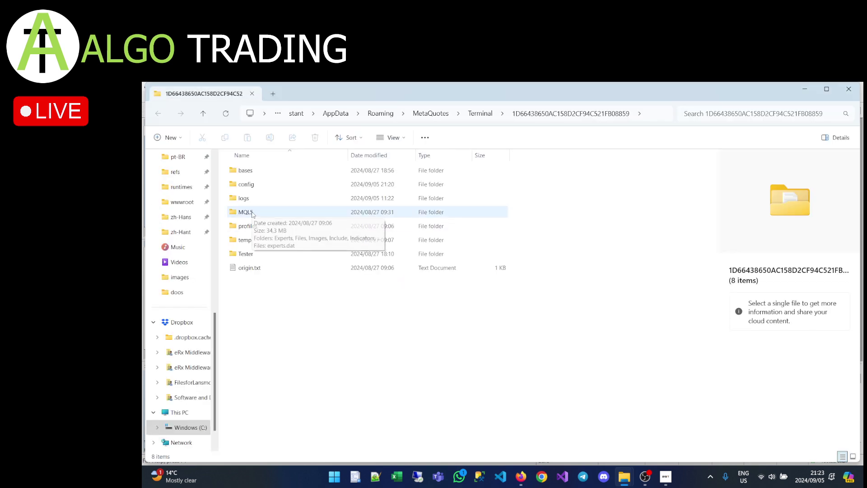
double_click(252, 213)
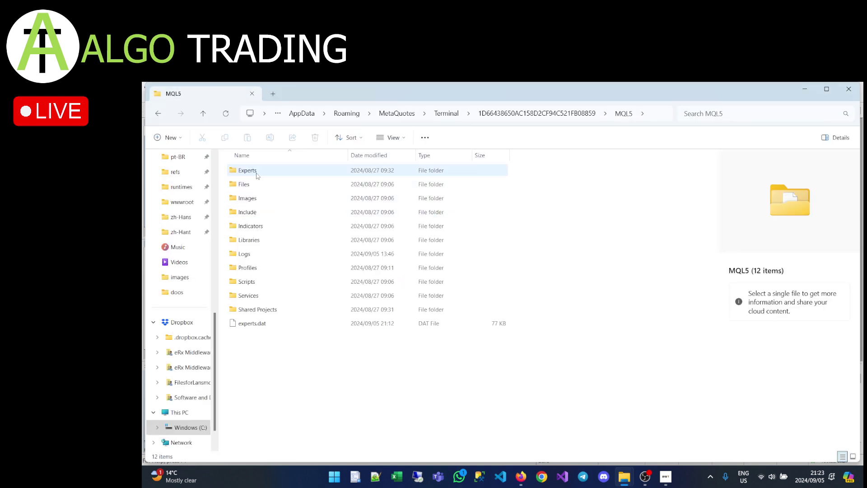
left_click(256, 173)
double_click(256, 174)
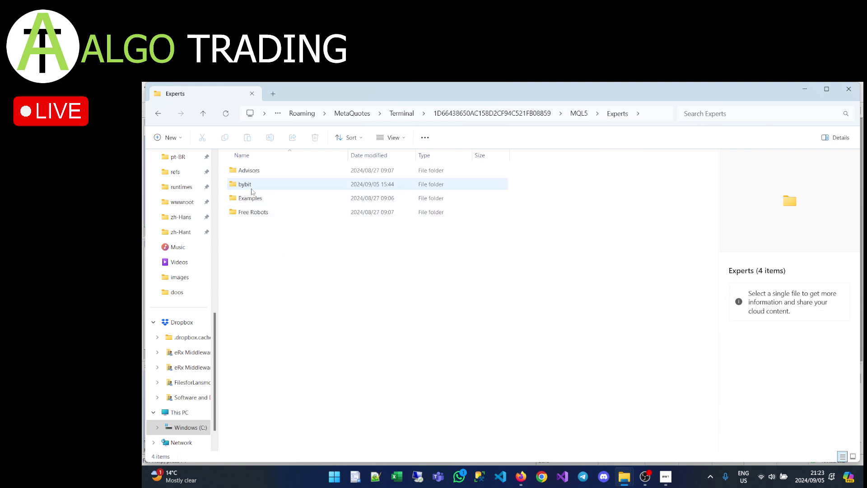
double_click(251, 189)
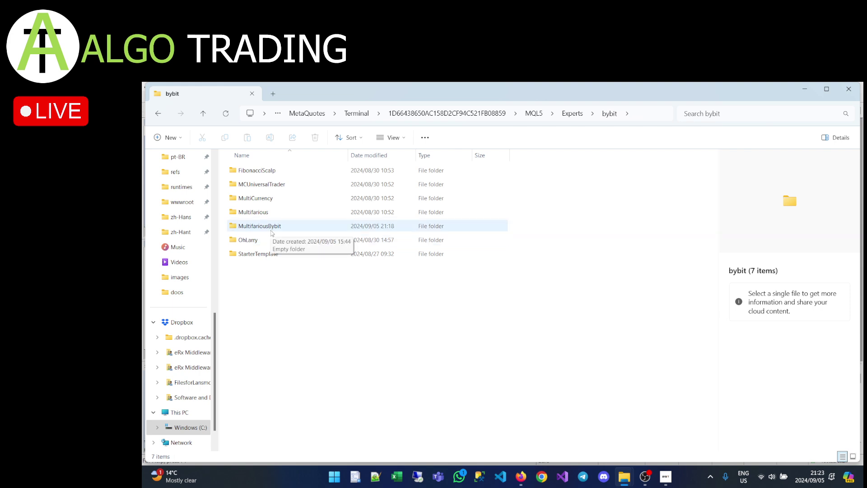
double_click(271, 229)
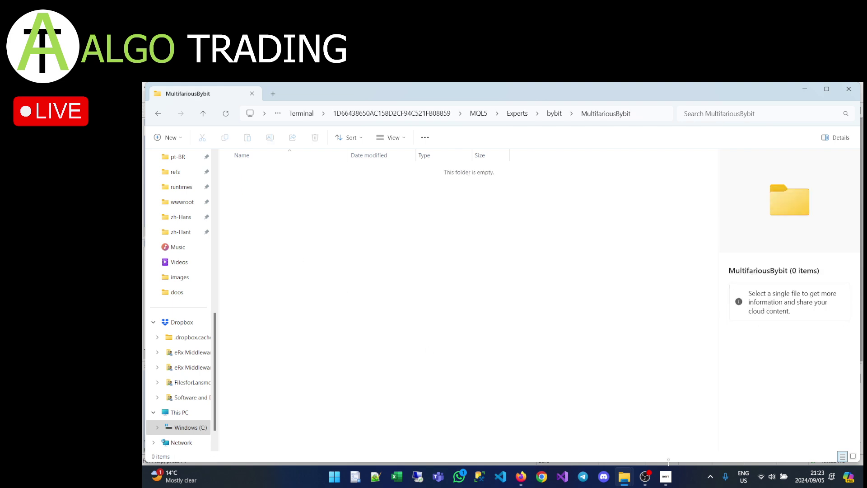
Step: Refresh the bybit folder in MetaTrader's Navigator, then return to the empty MQL5 MultifariousBybit Explorer window
left_click(667, 477)
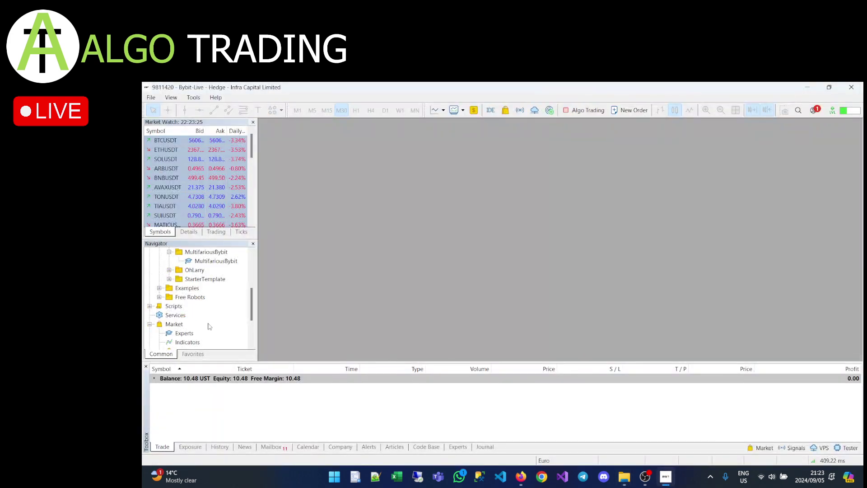
scroll(209, 326, "up", 2)
right_click(187, 262)
left_click(221, 316)
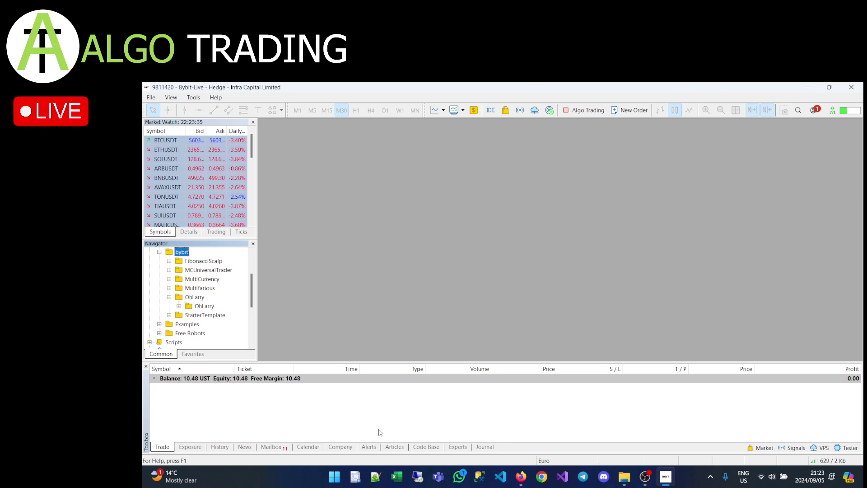
left_click(628, 485)
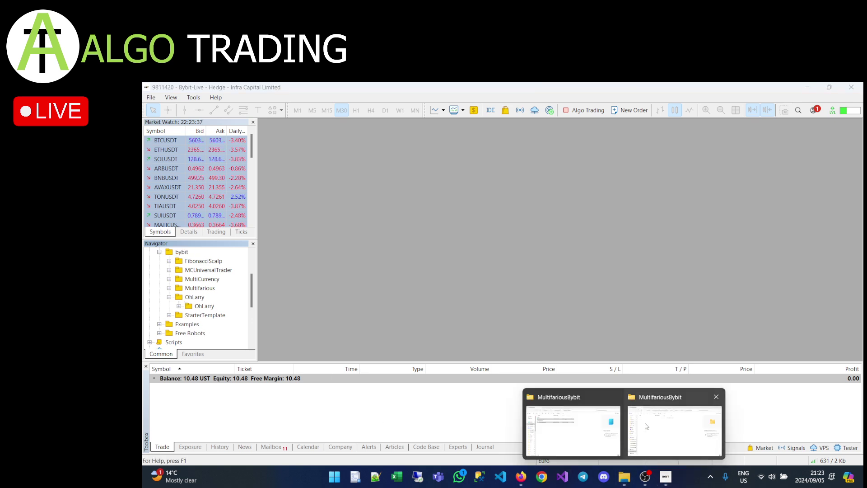
left_click(571, 420)
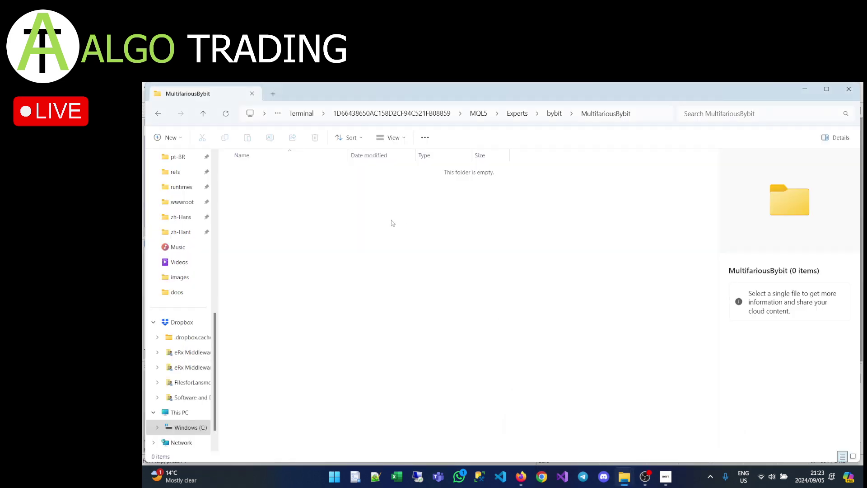
Step: Paste MultifariousBybit.mq5 and MultifariousBybit.ex5 into the MQL5\Experts\bybit\MultifariousBybit folder
mouse_move(627, 479)
left_click(598, 453)
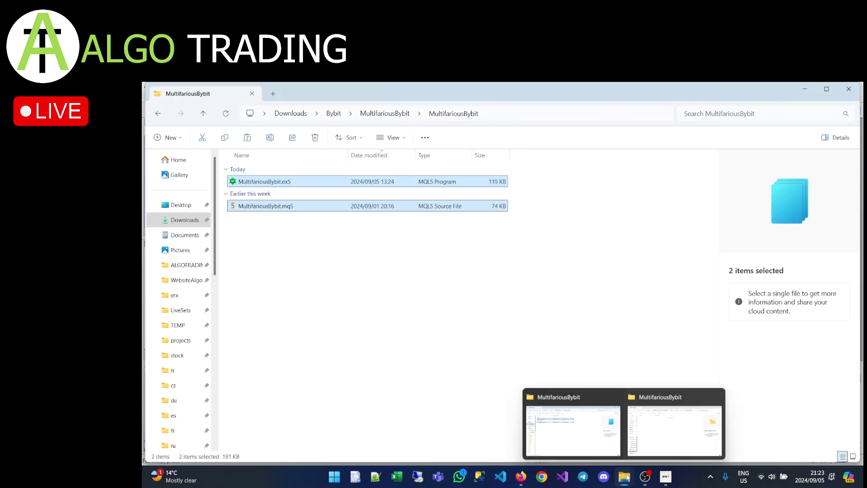
left_click(675, 417)
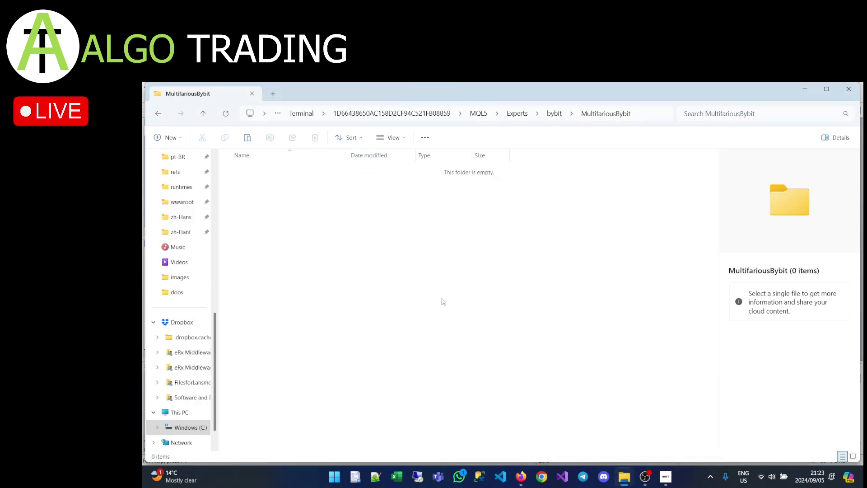
key("ctrl+v")
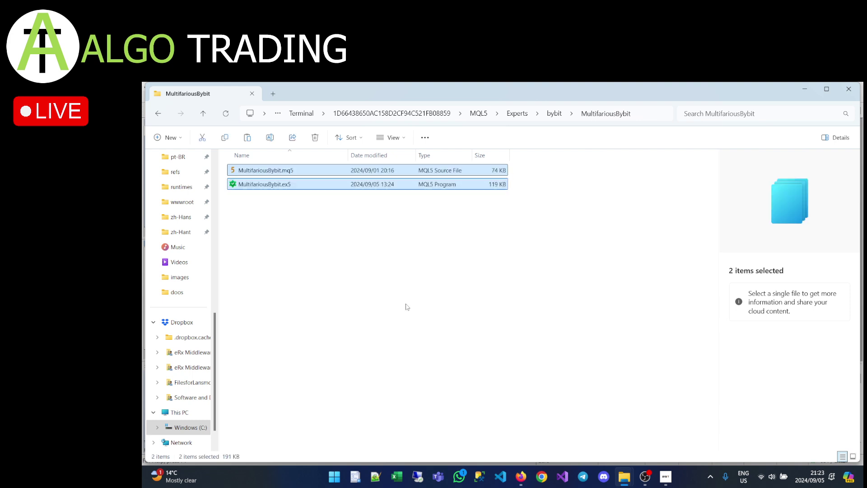
left_click(407, 307)
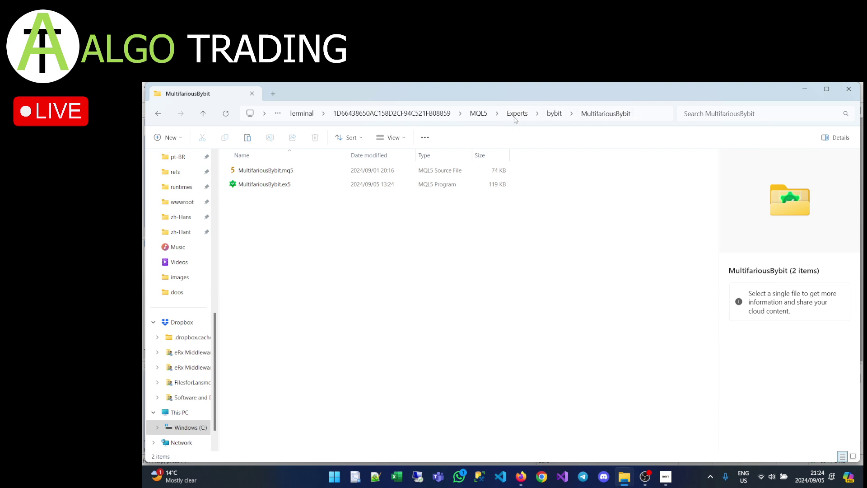
Step: Refresh the Navigator's Expert Advisors and select the MultifariousBybit EA inside its MultifariousBybit folder
left_click(666, 477)
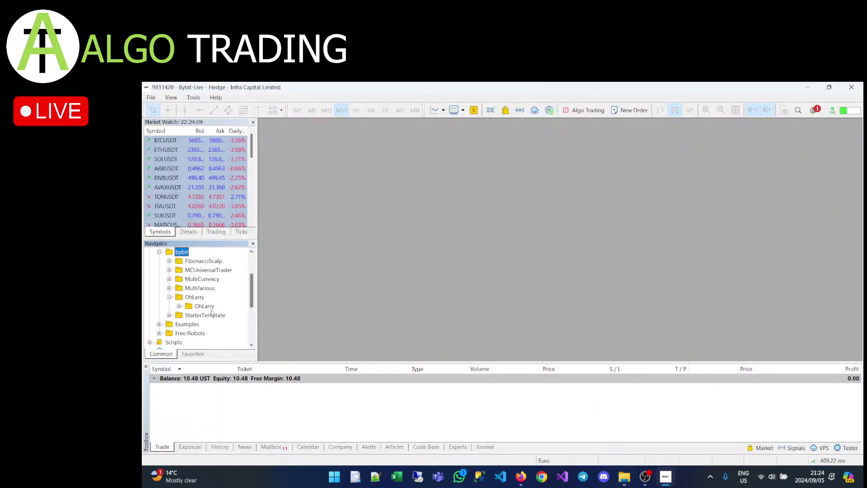
scroll(197, 311, "up", 2)
right_click(180, 289)
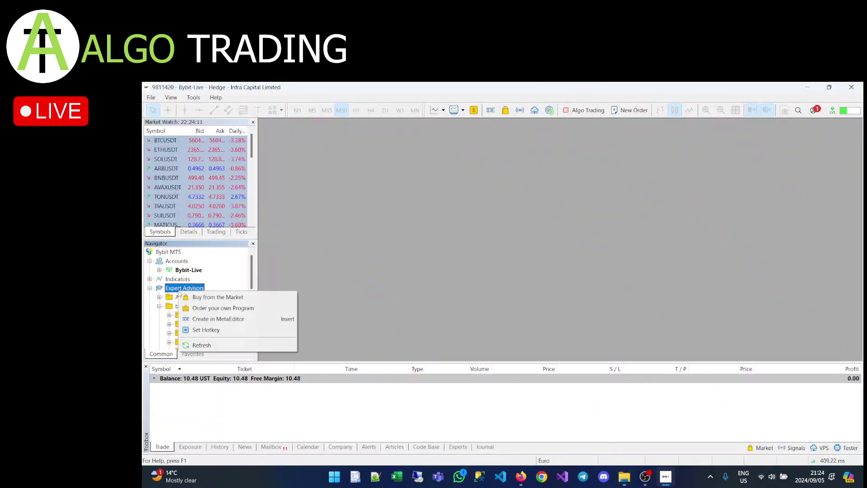
left_click(224, 345)
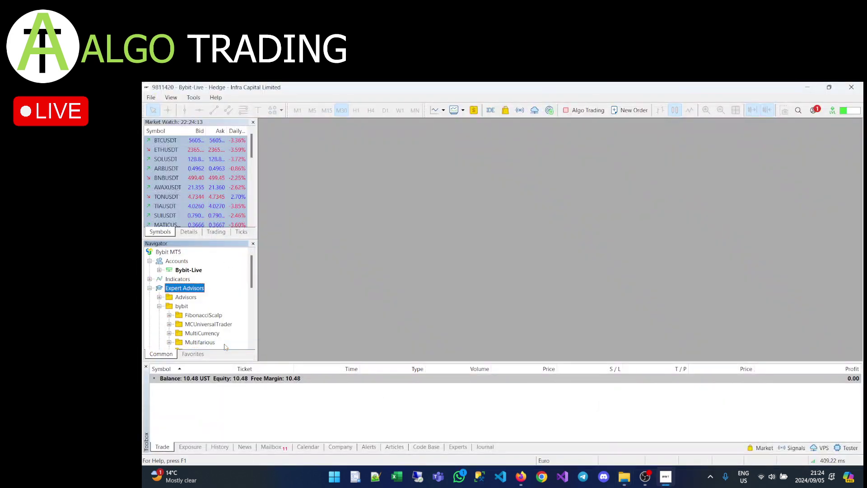
scroll(223, 334, "down", 2)
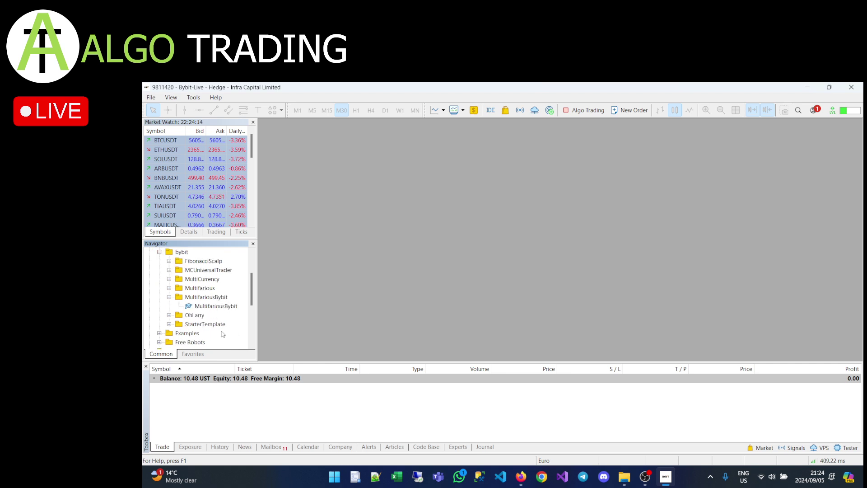
left_click(215, 297)
left_click(221, 306)
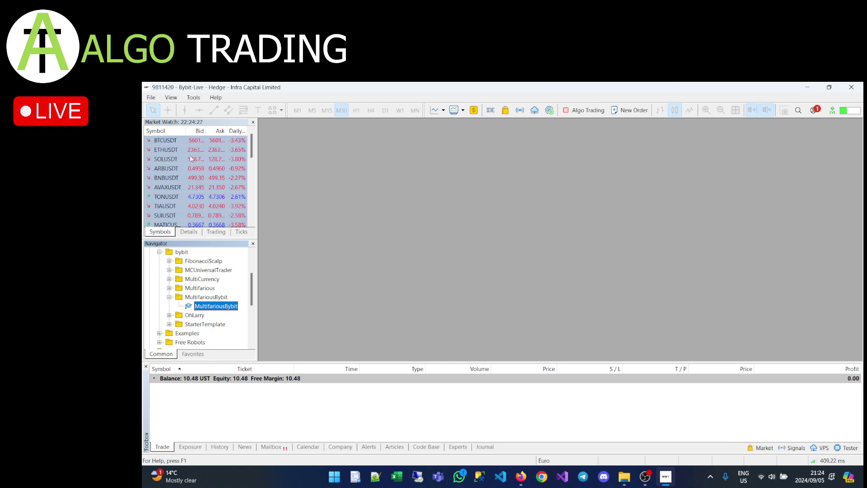
Step: Open a BTCUSDT chart window from Market Watch and maximize the H1 chart
left_click(174, 141)
right_click(172, 139)
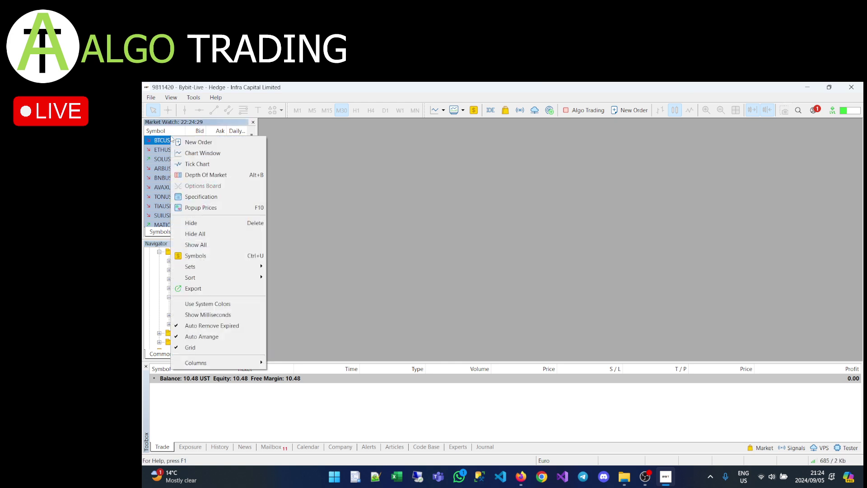
left_click(219, 153)
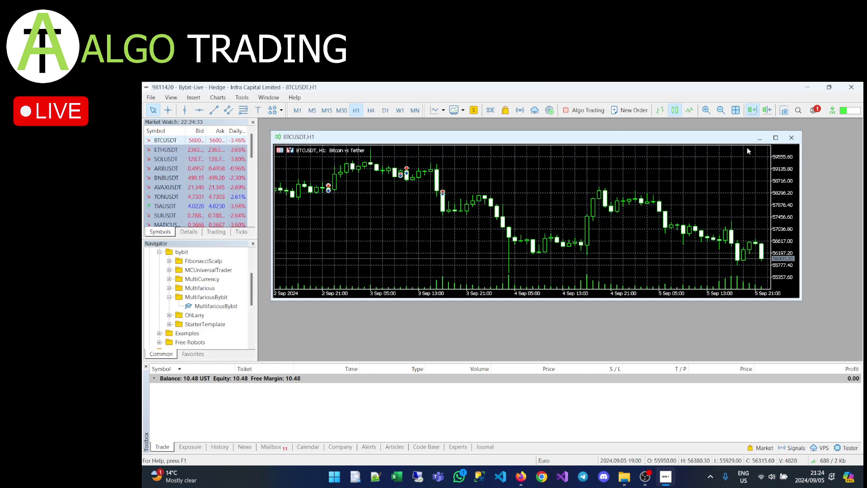
left_click(775, 138)
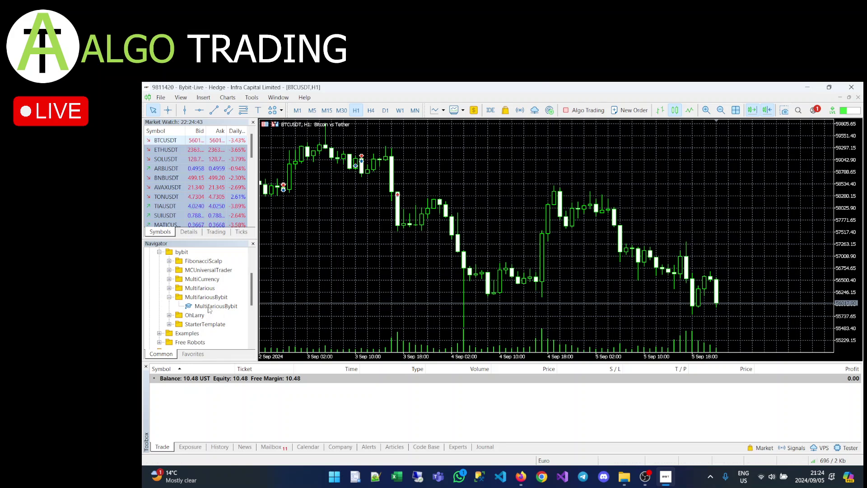
Step: Attach MultifariousBybit to the BTCUSDT H1 chart, allowing Algo Trading and Signals modification, and show its inputs
left_click_drag(209, 309, 803, 150)
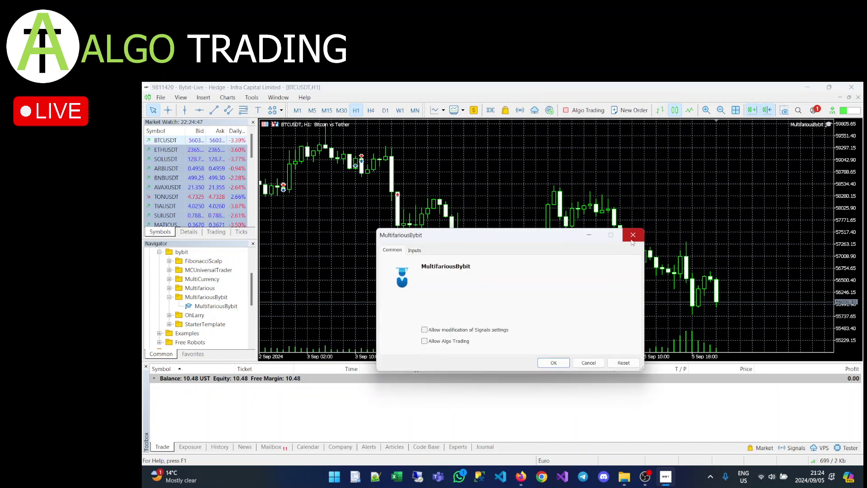
left_click(639, 232)
left_click_drag(216, 306, 410, 277)
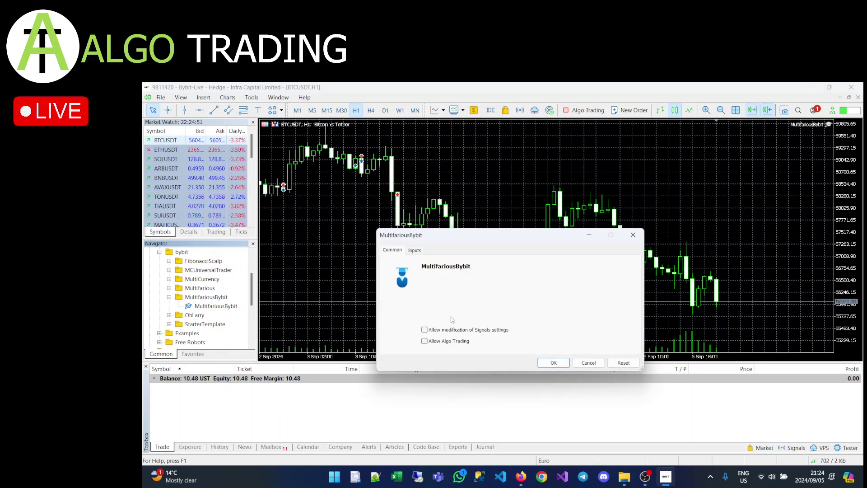
left_click(424, 329)
left_click(425, 341)
left_click(414, 251)
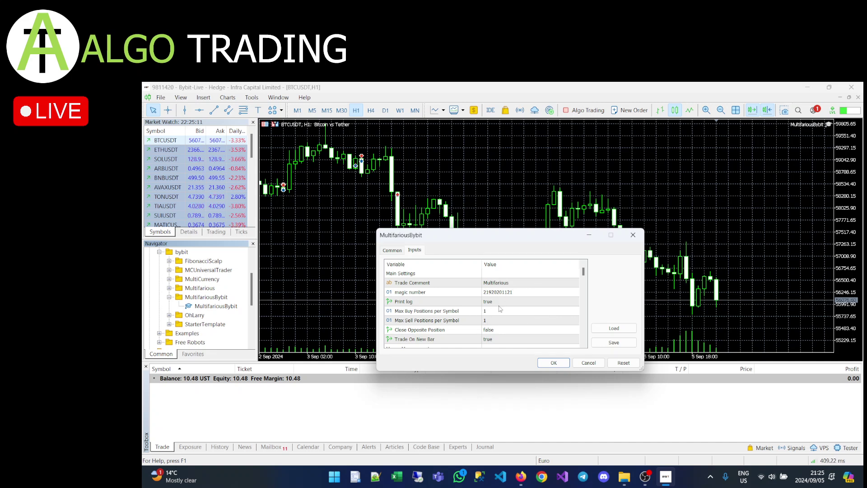
mouse_move(584, 271)
left_mouse_down()
mouse_move(584, 303)
mouse_move(585, 270)
left_mouse_up()
Step: Load BYBIT_BTC_MAMOI_1H.set from Downloads\Bybit into the expert's inputs and confirm
left_click(618, 329)
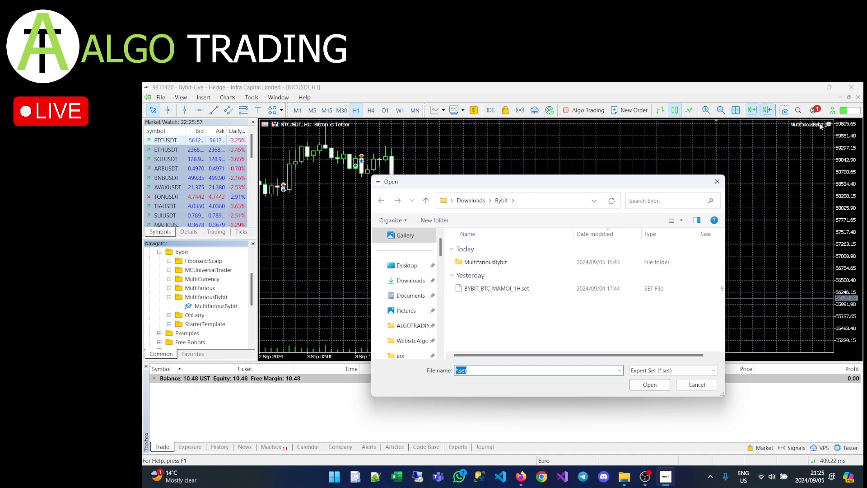
double_click(488, 289)
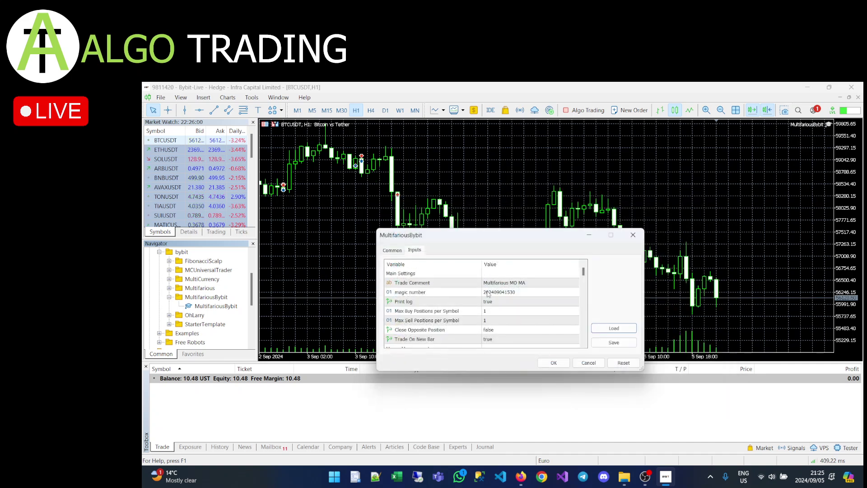
left_click(554, 363)
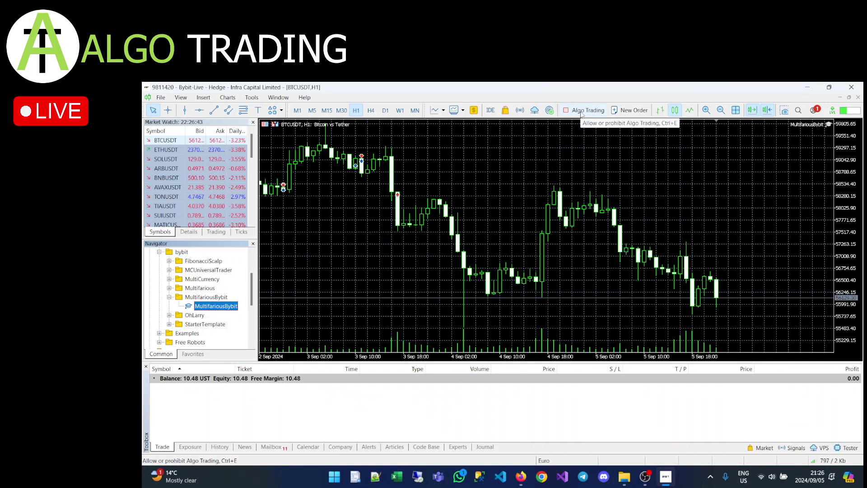
Step: Turn on Algo Trading from the toolbar
left_click(581, 113)
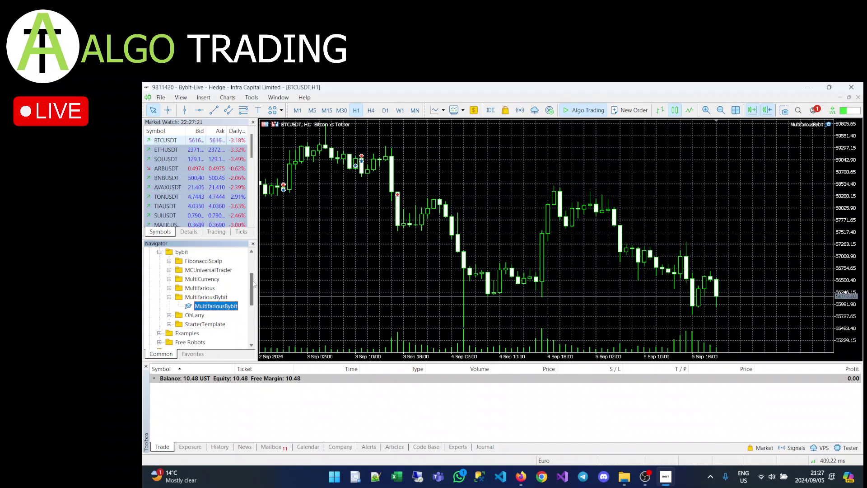
Step: Open the VPS How It Works page and review the rental plans, including Basic 1-month at 15 USD
left_click_drag(252, 289, 253, 329)
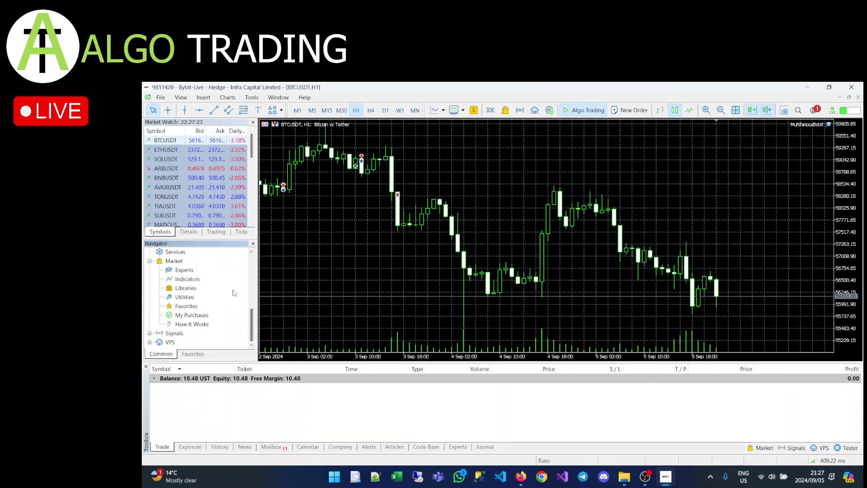
left_click(150, 342)
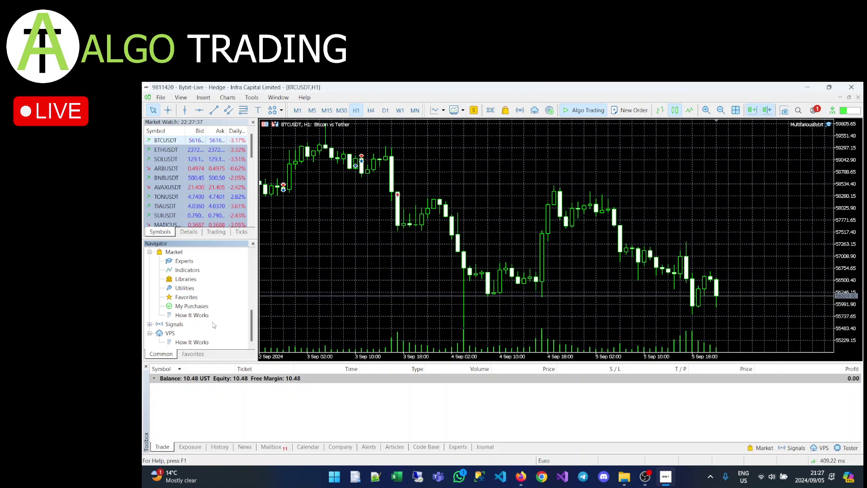
double_click(191, 342)
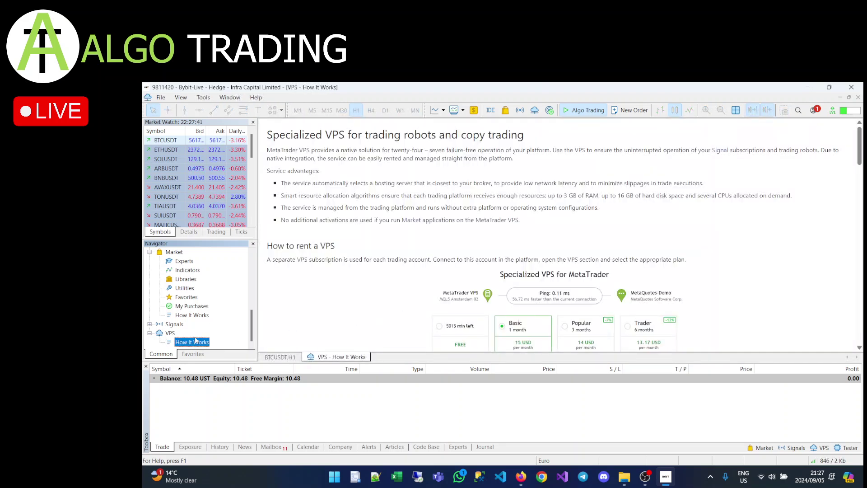
scroll(709, 287, "down", 3)
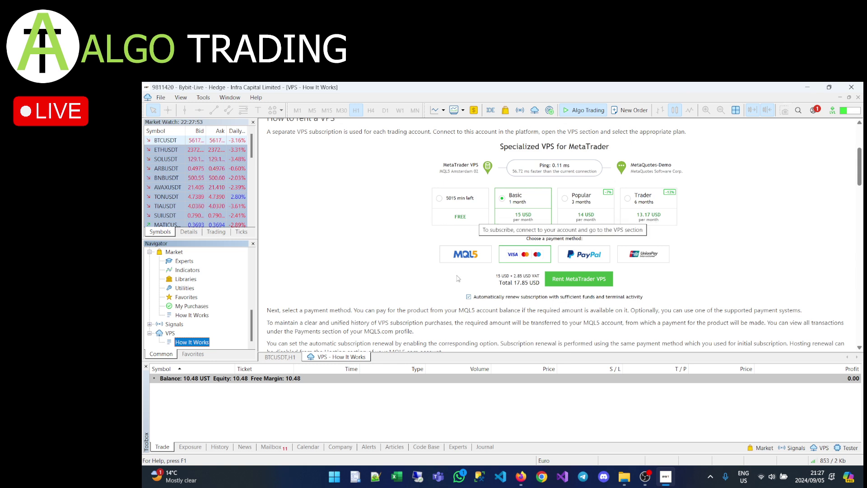
scroll(534, 285, "down", 3)
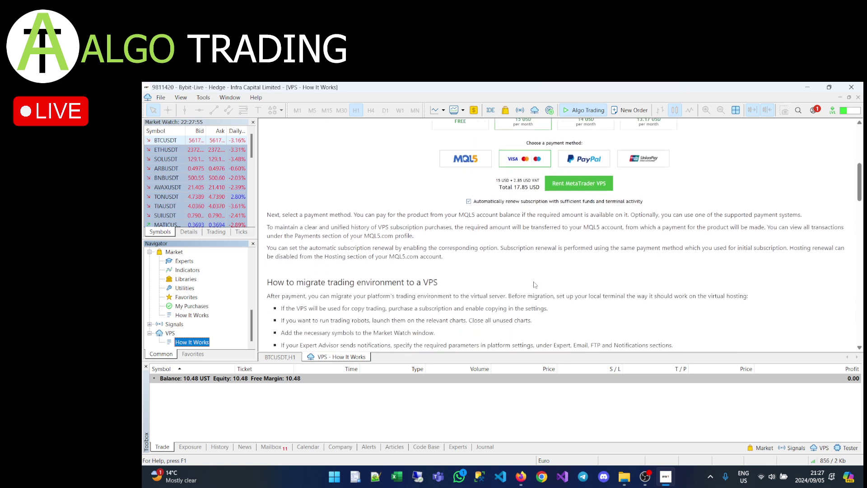
scroll(534, 285, "up", 4)
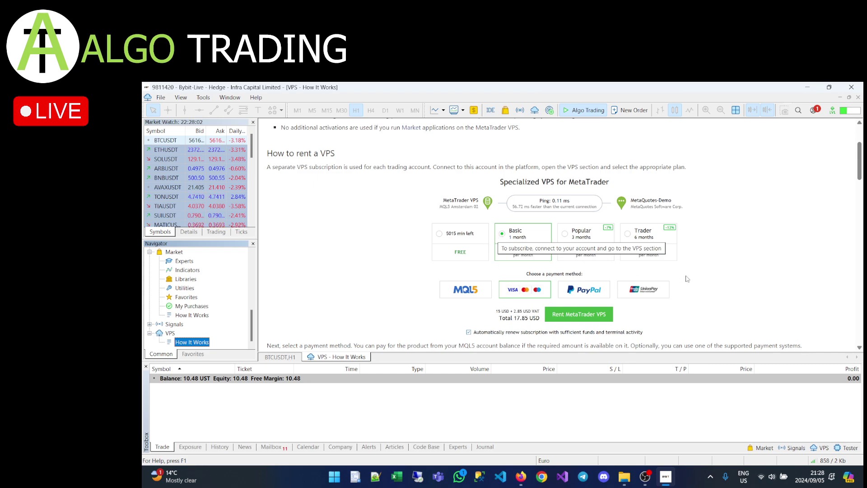
scroll(687, 279, "down", 10)
scroll(687, 279, "down", 10)
scroll(687, 279, "up", 20)
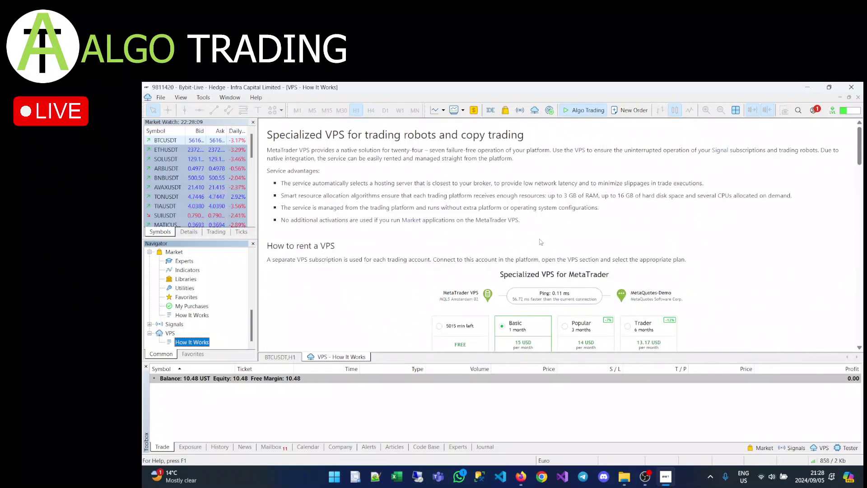
scroll(667, 257, "down", 1)
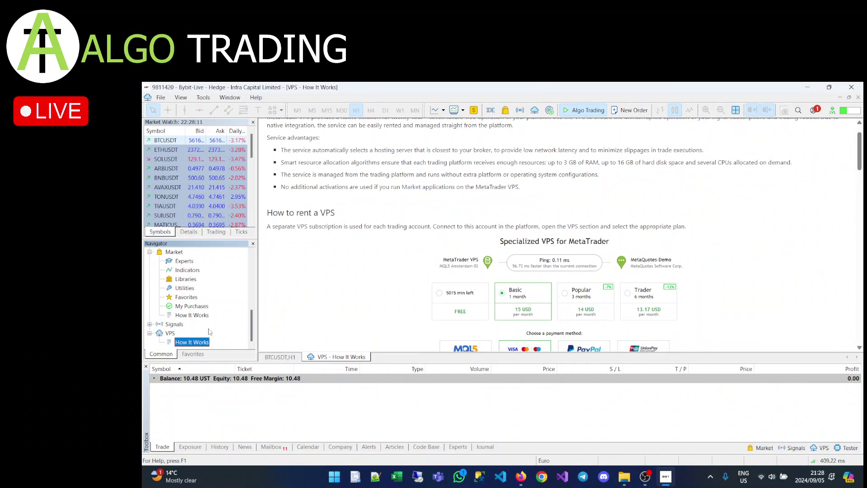
scroll(490, 289, "down", 2)
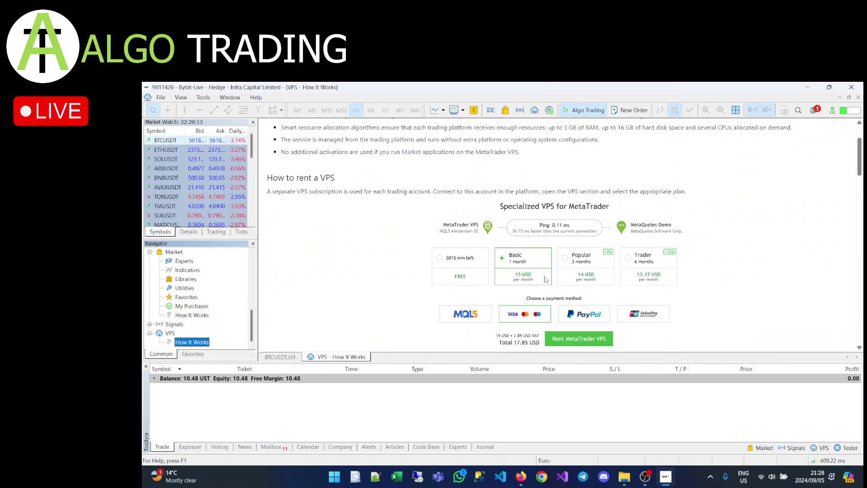
Step: Attempt to rent a MetaTrader VPS, then open and close the MQL5 account panel
left_click(549, 317)
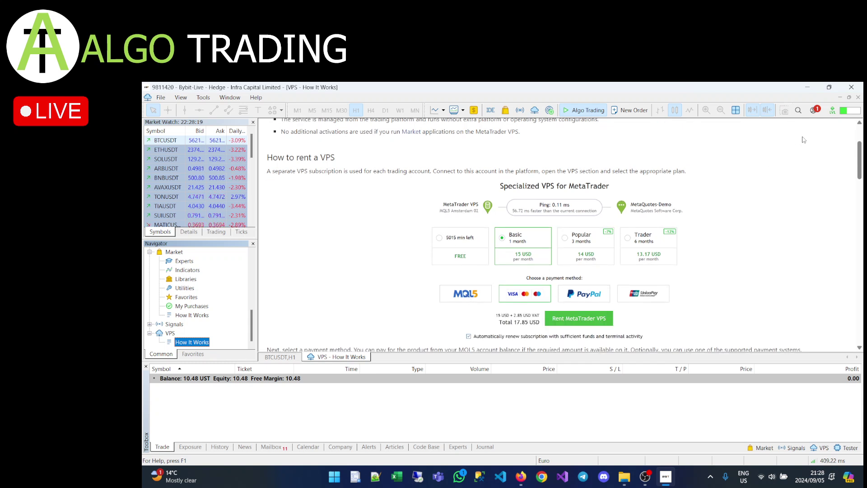
left_click(814, 110)
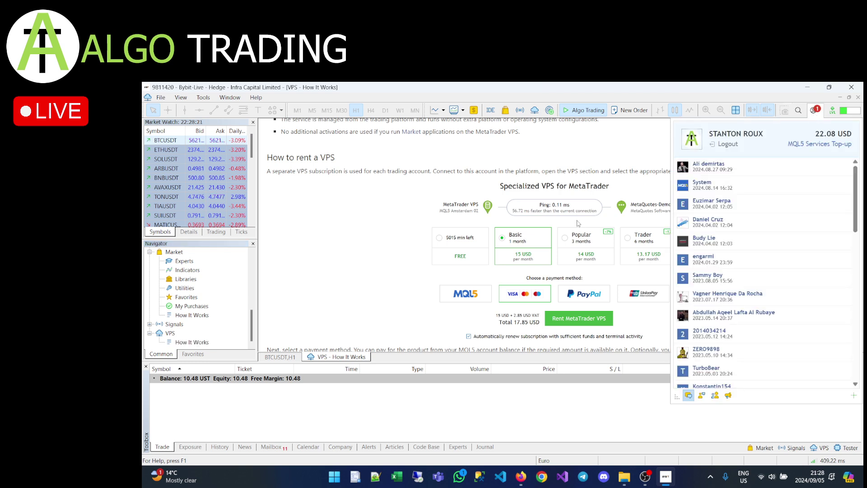
left_click(391, 288)
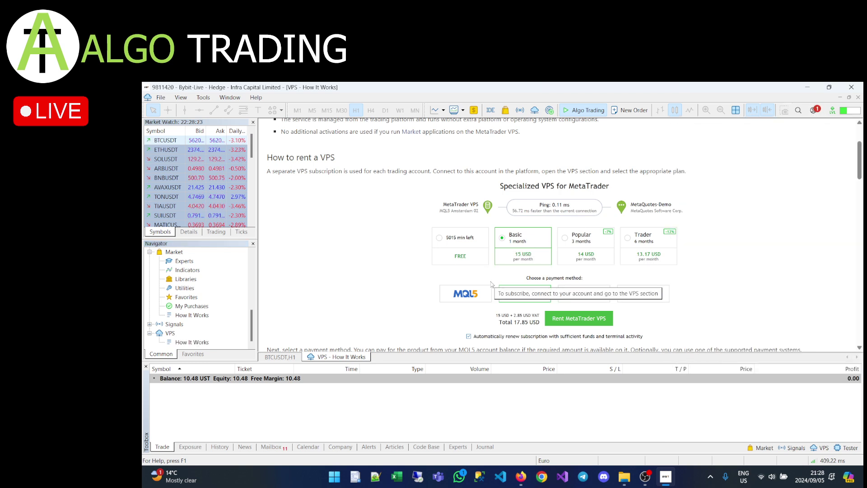
Step: Open the VPS details page and migrate all signals and experts to the VPS
double_click(170, 335)
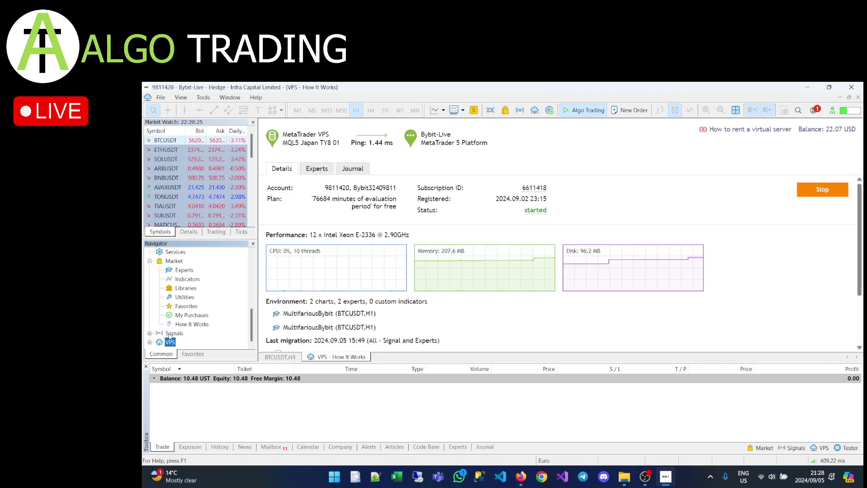
scroll(622, 291, "down", 2)
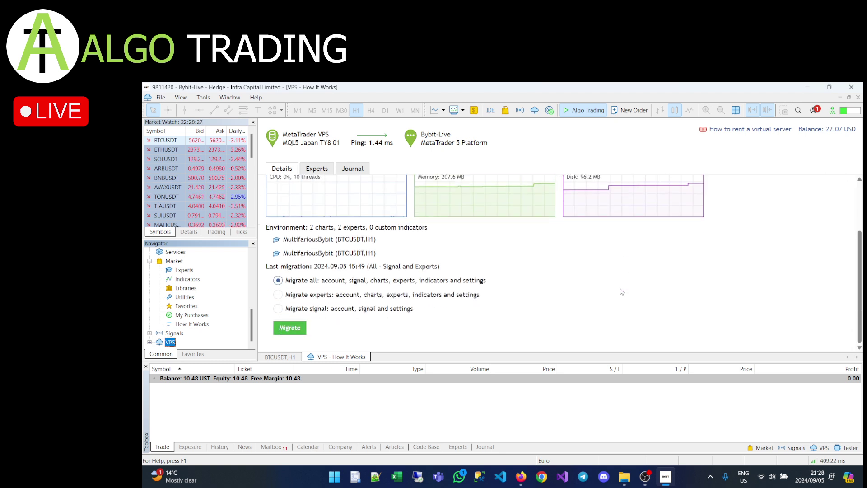
scroll(622, 291, "up", 2)
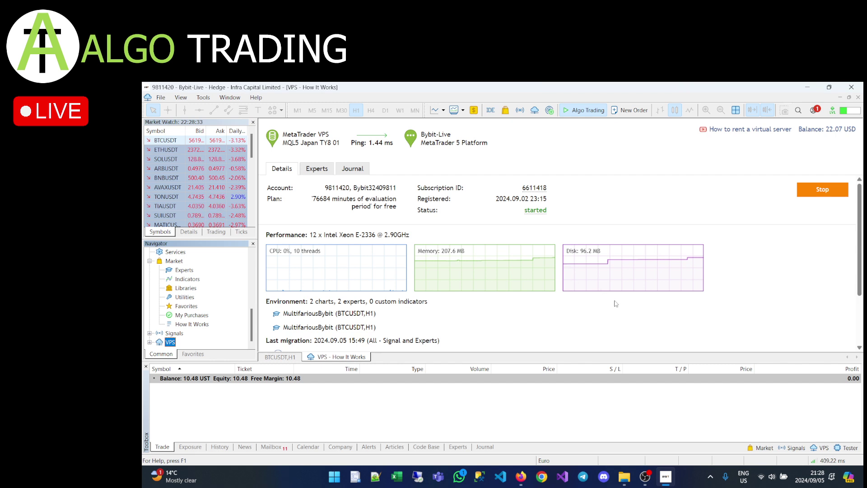
scroll(613, 302, "down", 2)
scroll(615, 303, "up", 2)
scroll(615, 302, "down", 2)
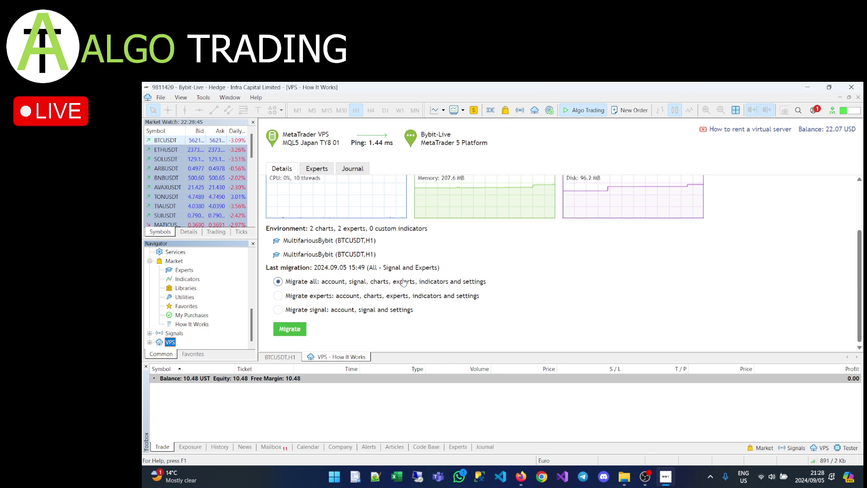
scroll(541, 289, "up", 3)
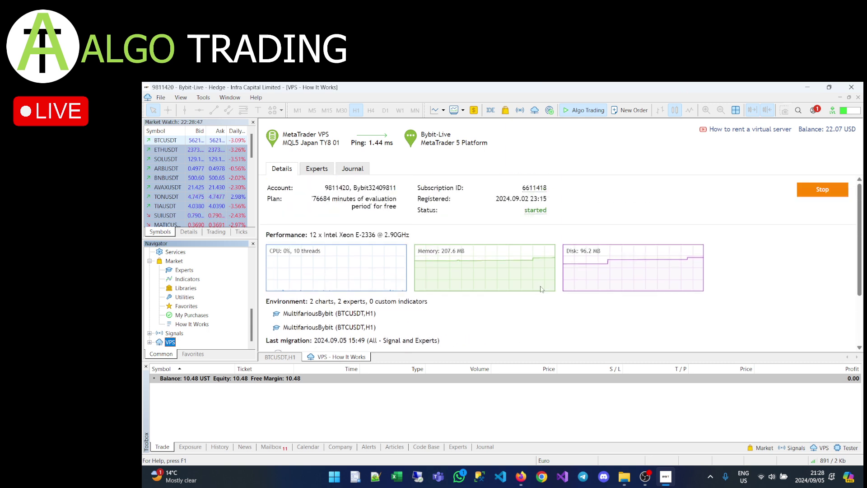
scroll(542, 289, "down", 3)
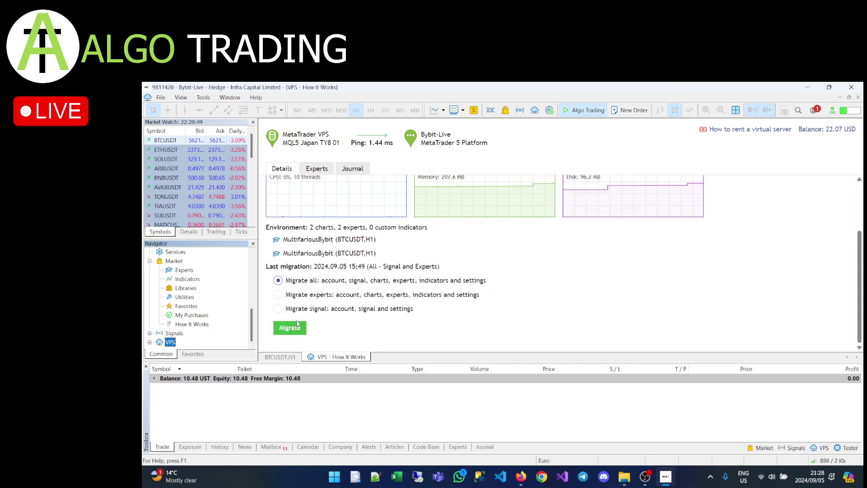
left_click(290, 328)
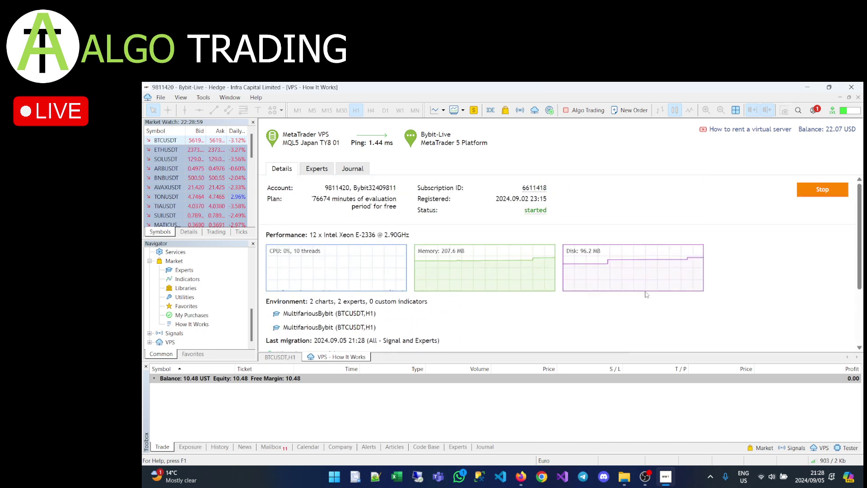
left_click(289, 357)
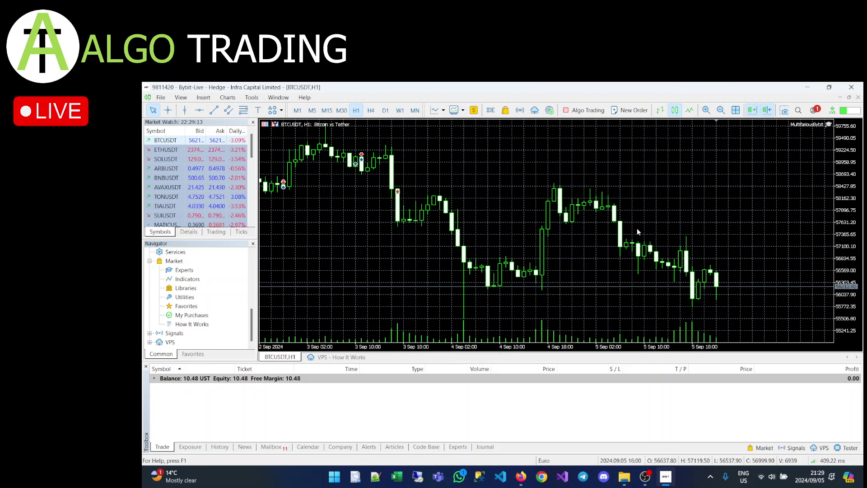
key("ctrl+Tab")
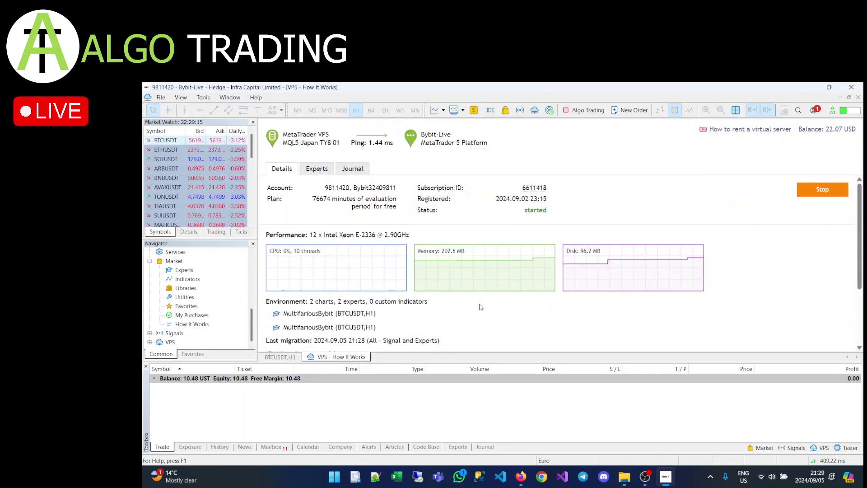
scroll(481, 307, "down", 1)
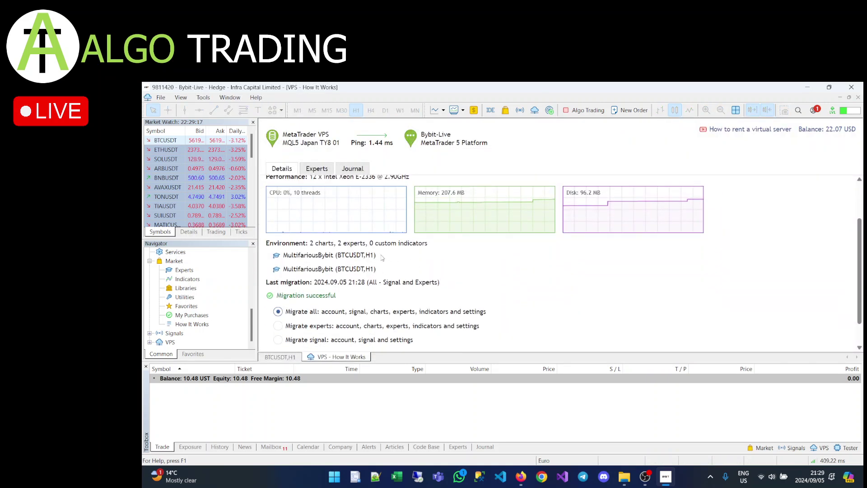
scroll(383, 258, "down", 1)
scroll(382, 258, "up", 1)
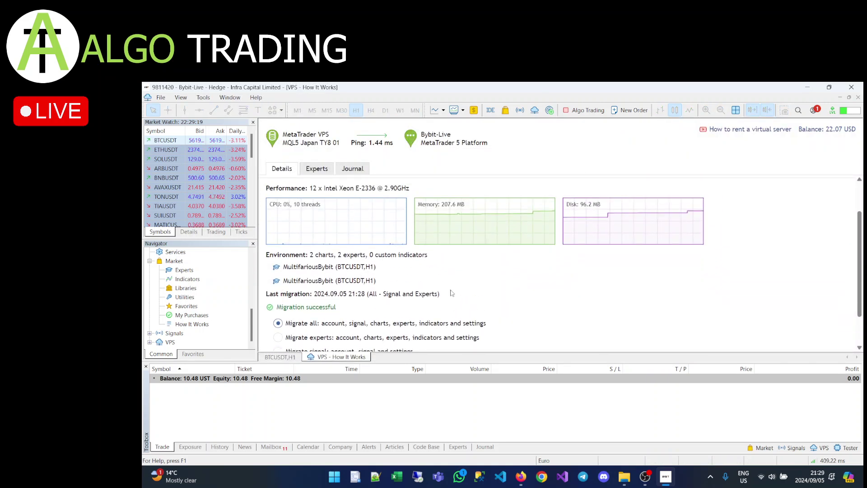
scroll(490, 294, "down", 1)
scroll(491, 302, "up", 2)
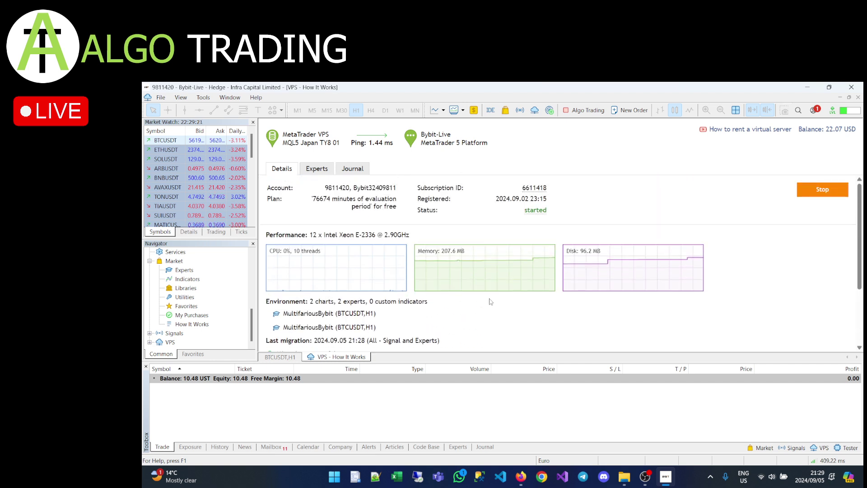